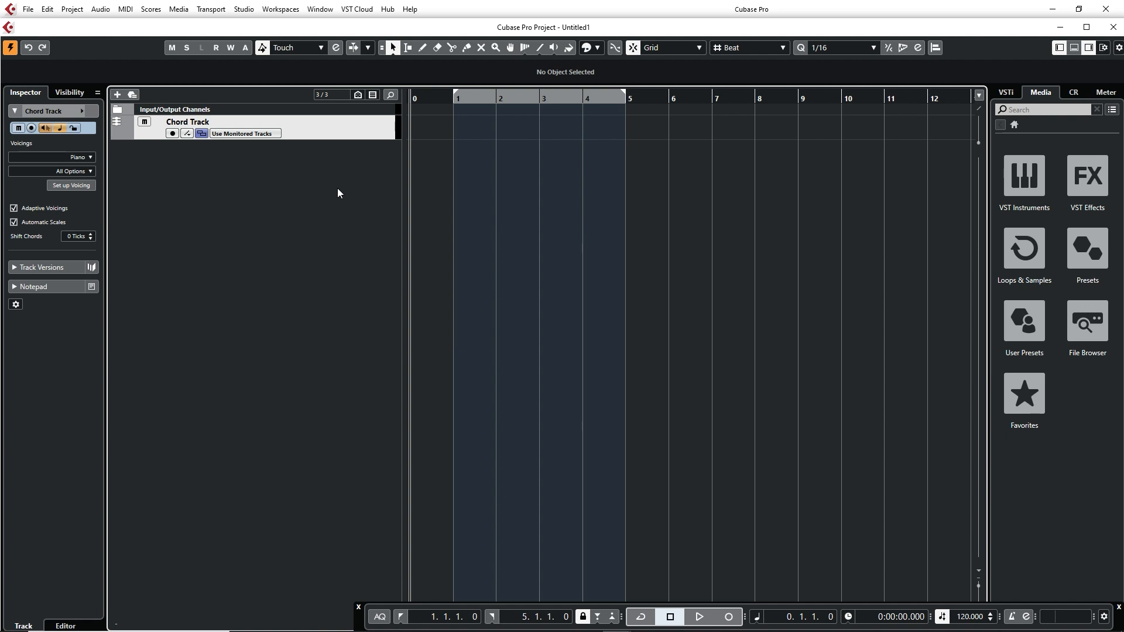
Add an instrument track using HALion Sonic SE and load the Warm E Piano Pad program into its first slot
right_click(292, 168)
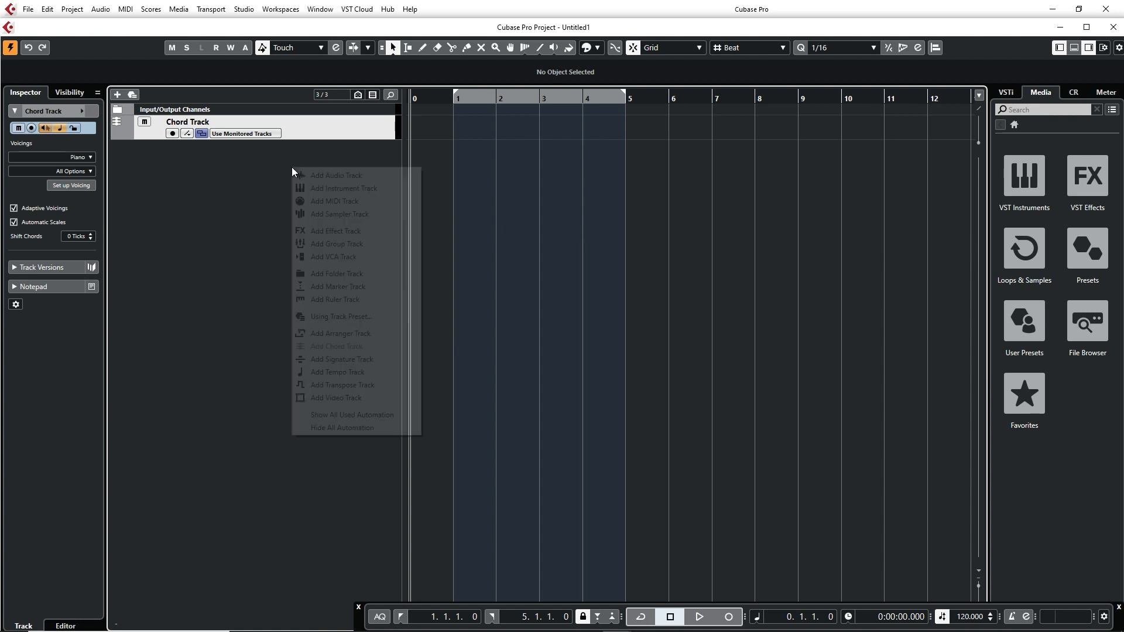
left_click(325, 191)
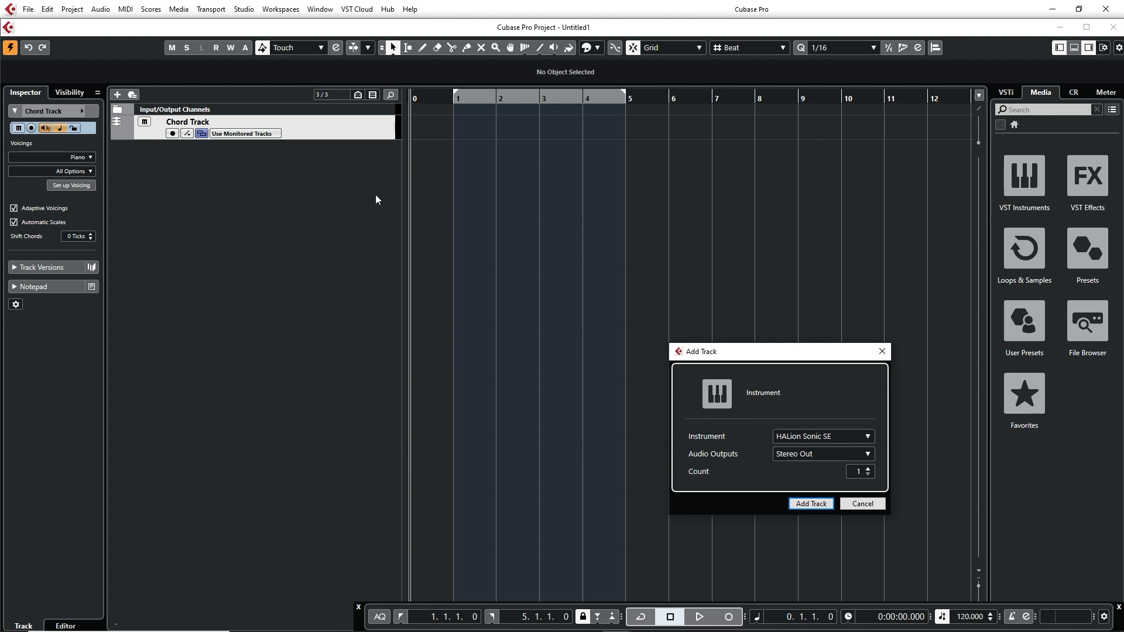
left_click(829, 438)
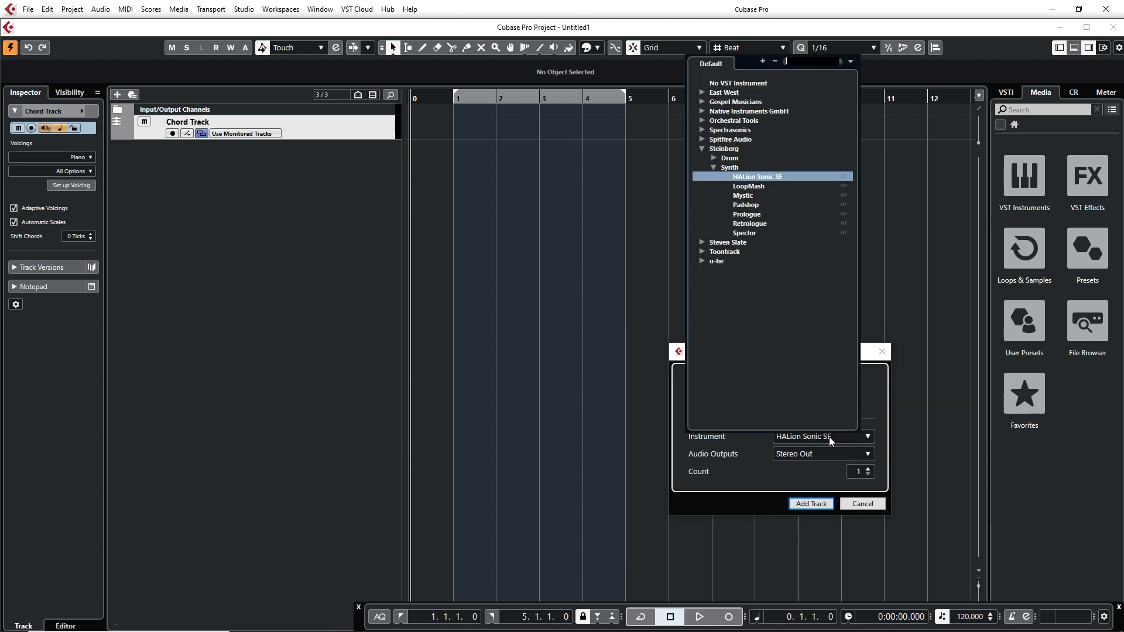
left_click(758, 176)
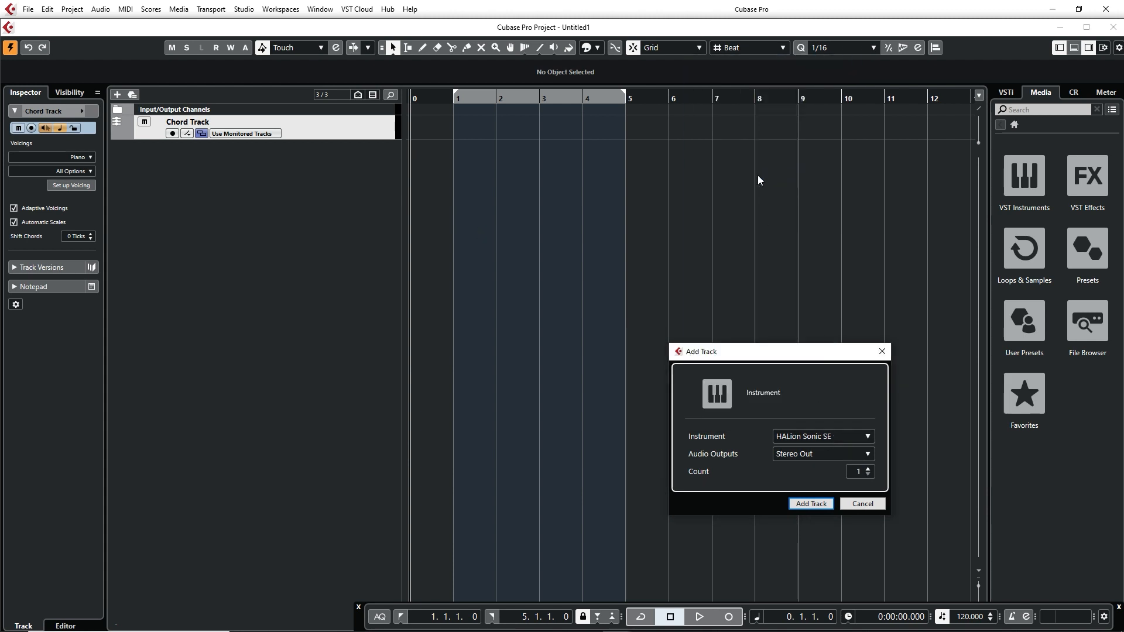
left_click(814, 505)
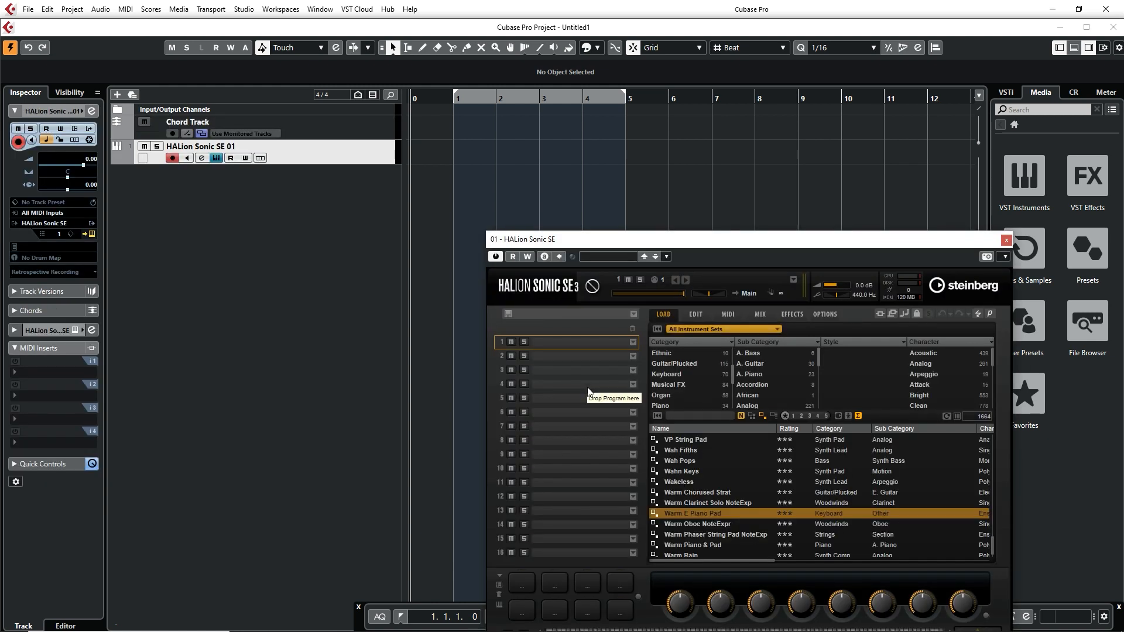
double_click(700, 514)
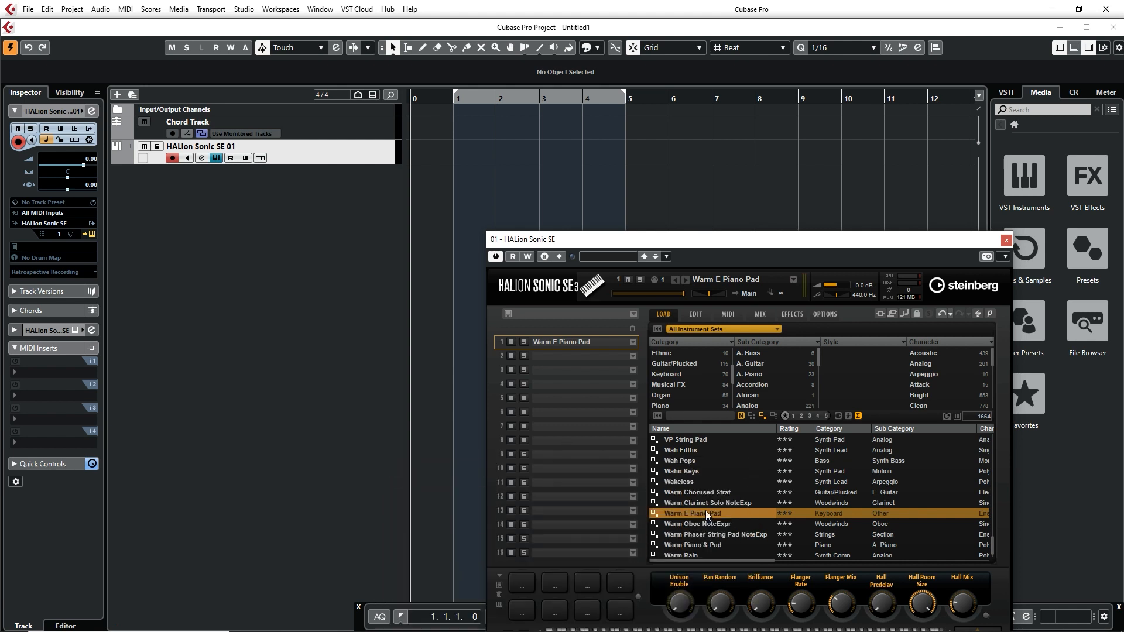
left_click(1007, 240)
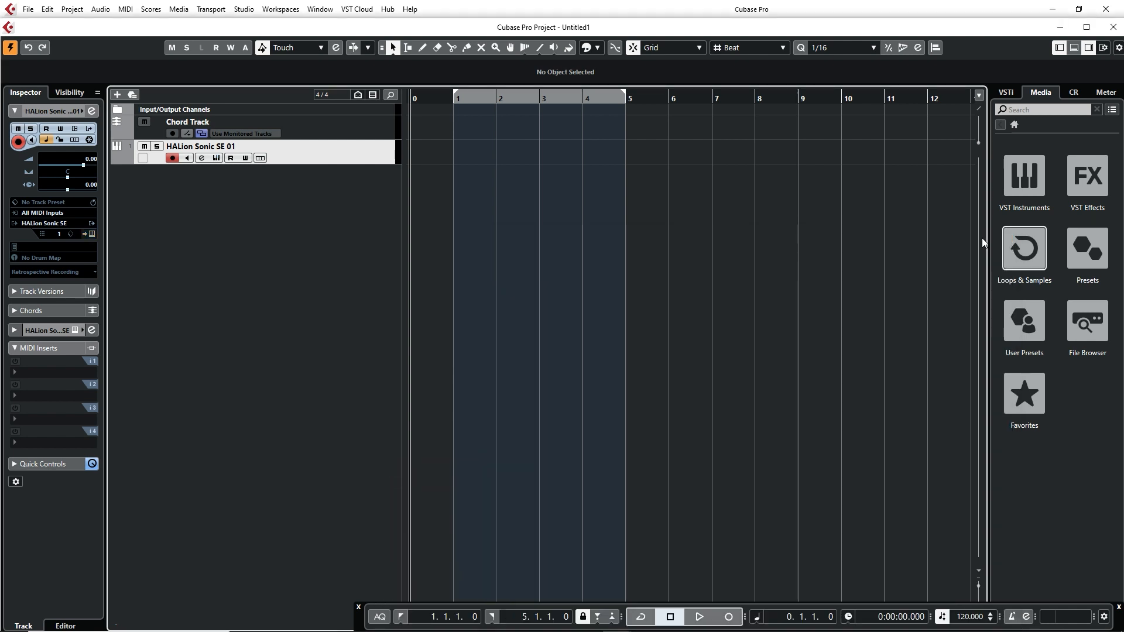
Route the chord track's playback to the HALion Sonic SE 01 track
left_click(295, 135)
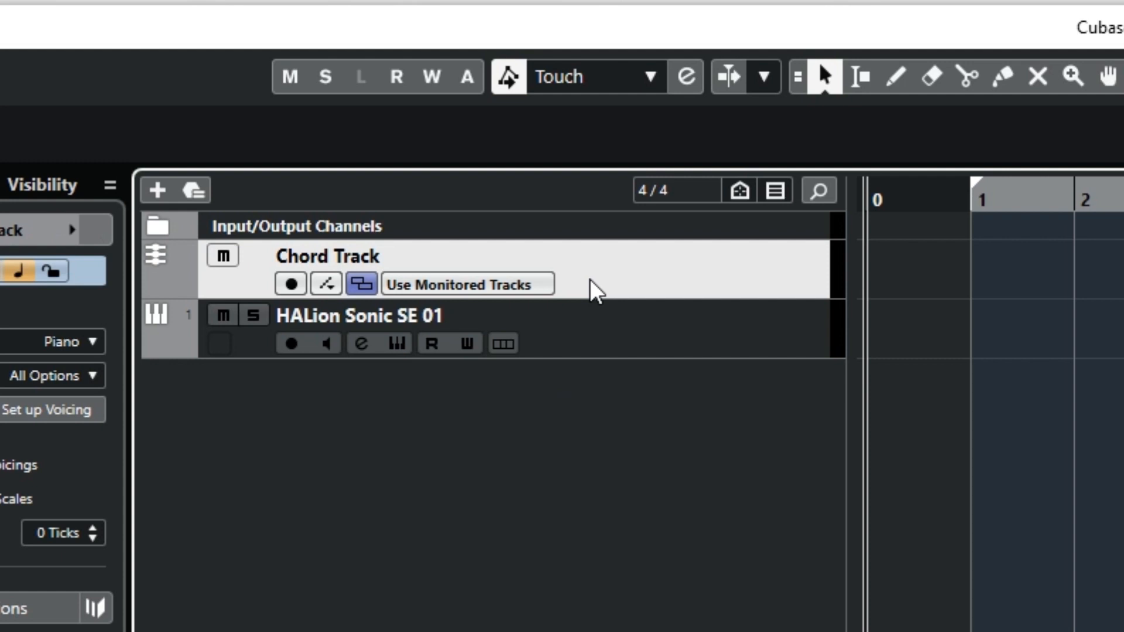
left_click(544, 287)
left_click(565, 362)
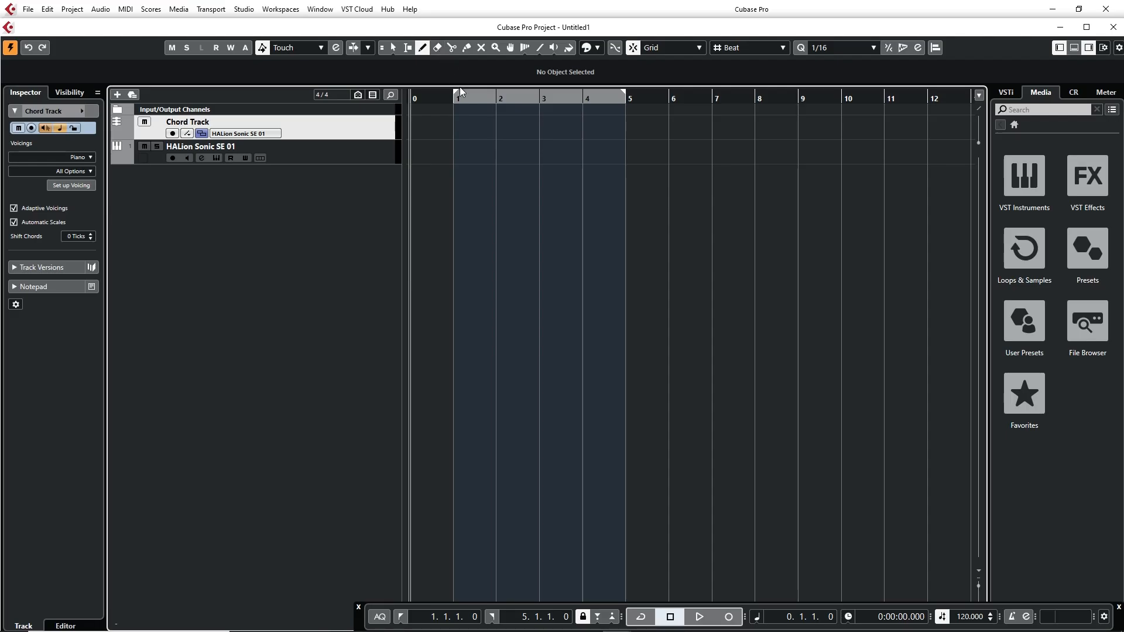
Draw four empty chord events on the chord track at the starts of bars 1, 2, 3 and 4
left_click(462, 123)
left_click(504, 123)
left_click(545, 123)
left_click(589, 123)
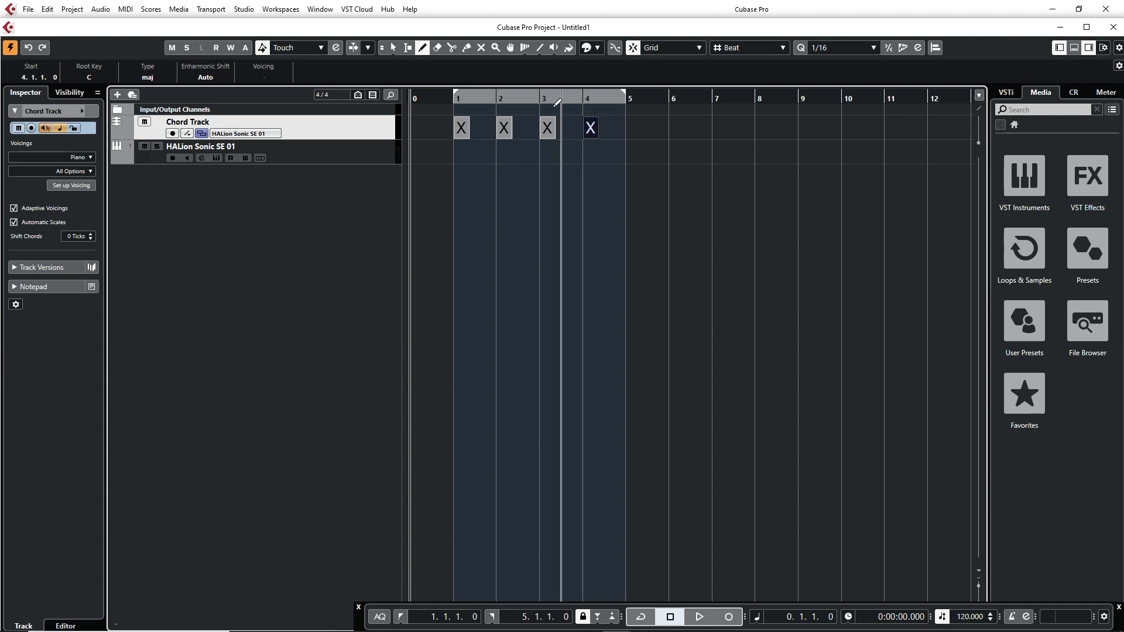
Set the chord event at bar 1 to C major in the chord editor
left_click(393, 47)
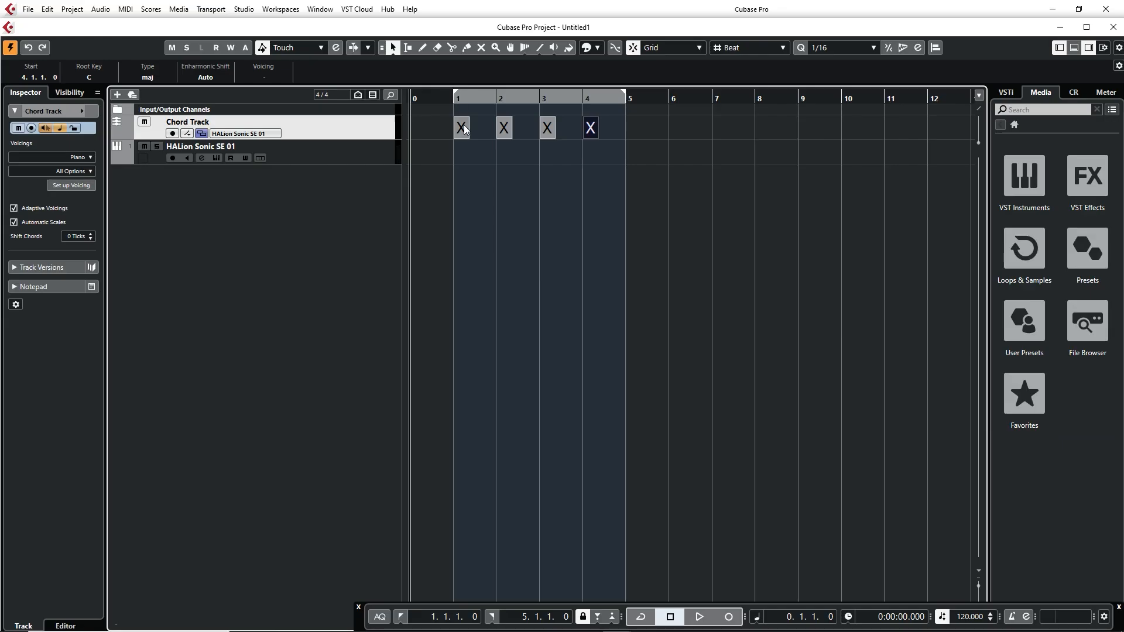
double_click(464, 128)
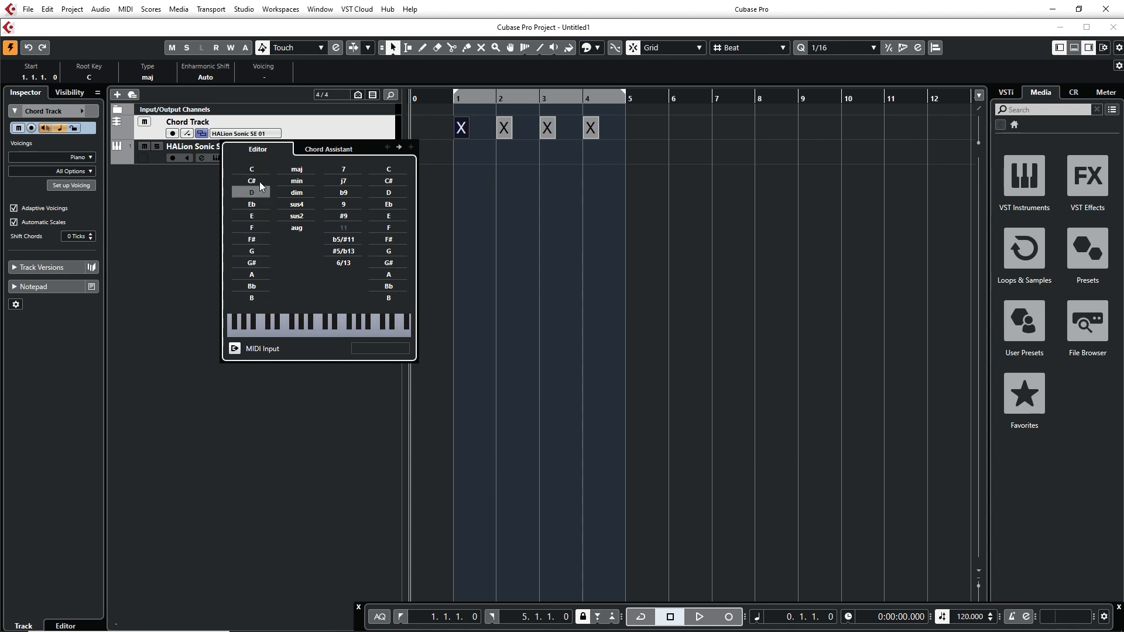
left_click(259, 170)
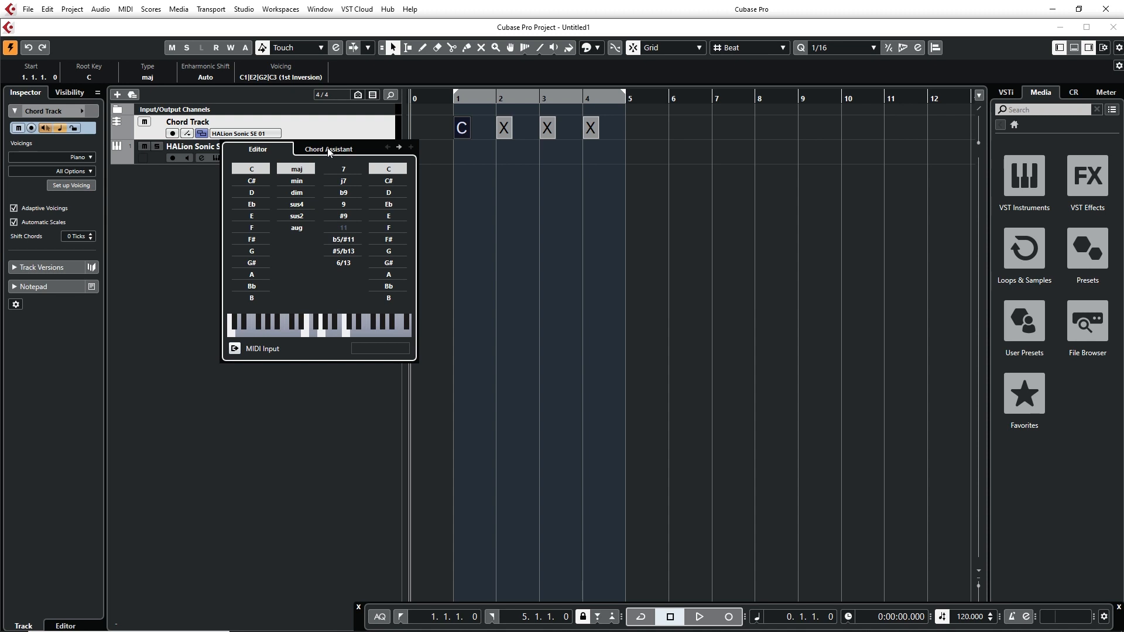
Assign F, Amin and G to the chord events at bars 2, 3 and 4 using the Chord Assistant's Proximity view, and play the progression
left_click(328, 149)
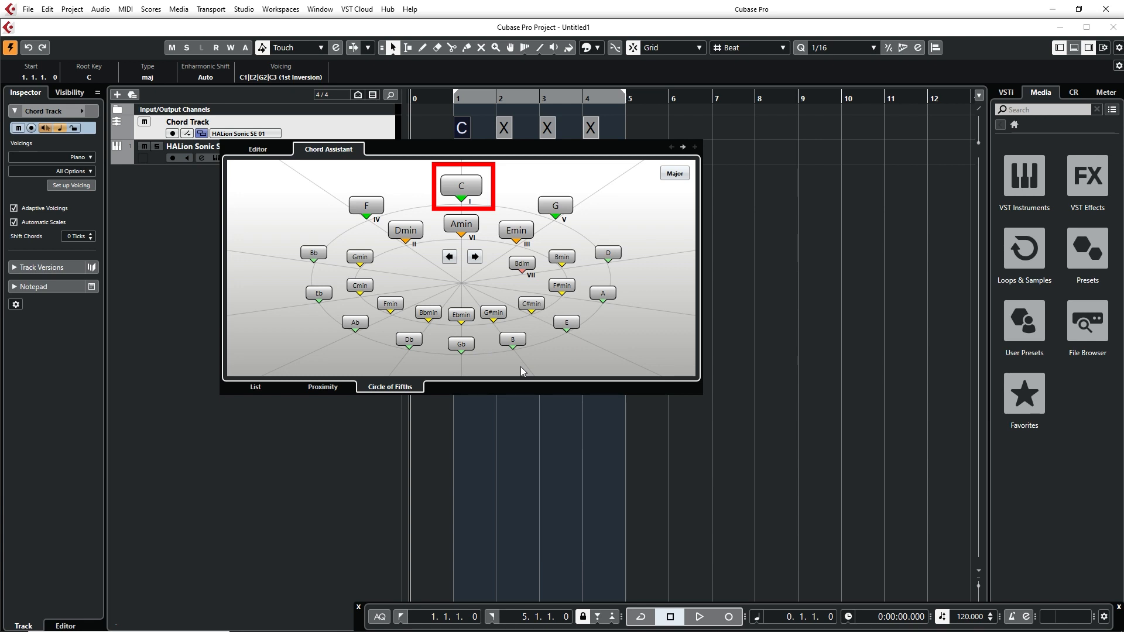
left_click(321, 387)
left_click(509, 127)
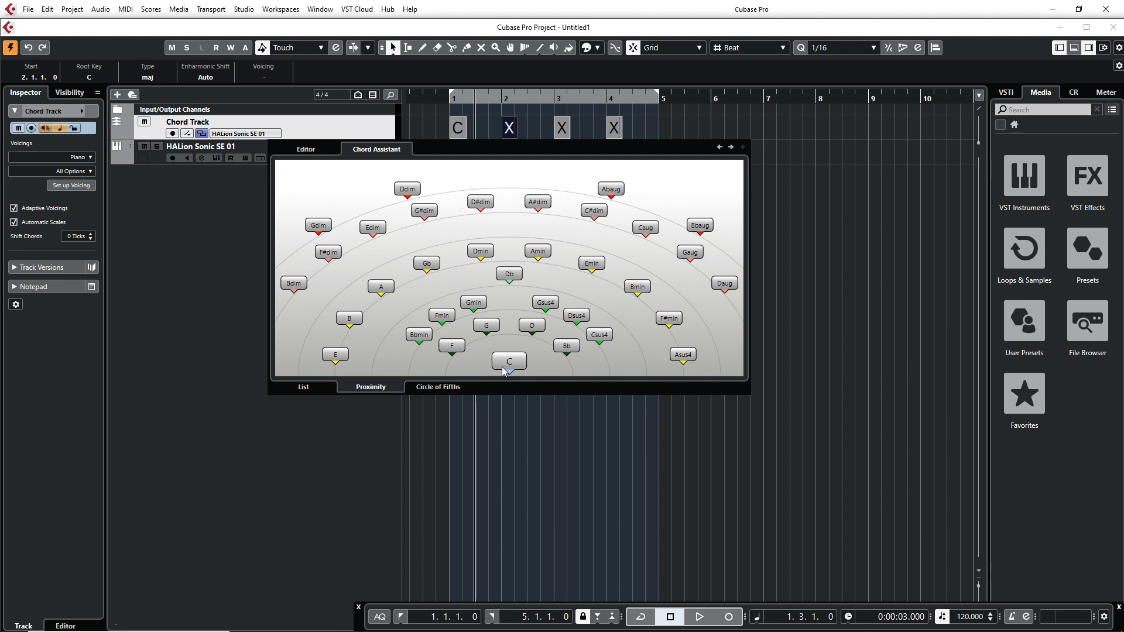
left_click(451, 348)
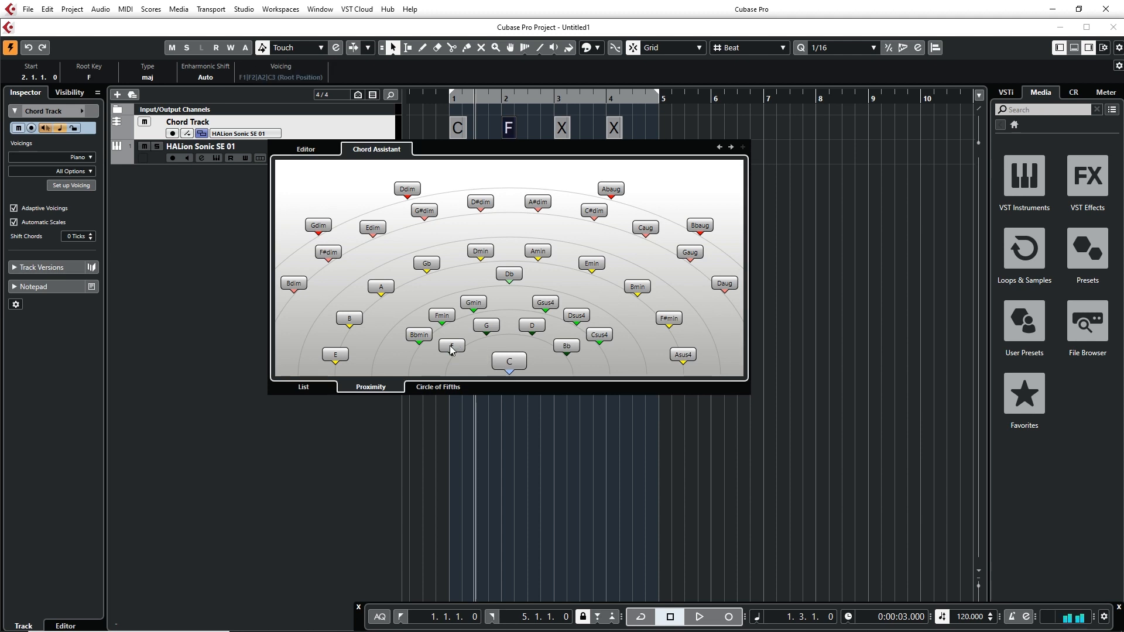
left_click(598, 264)
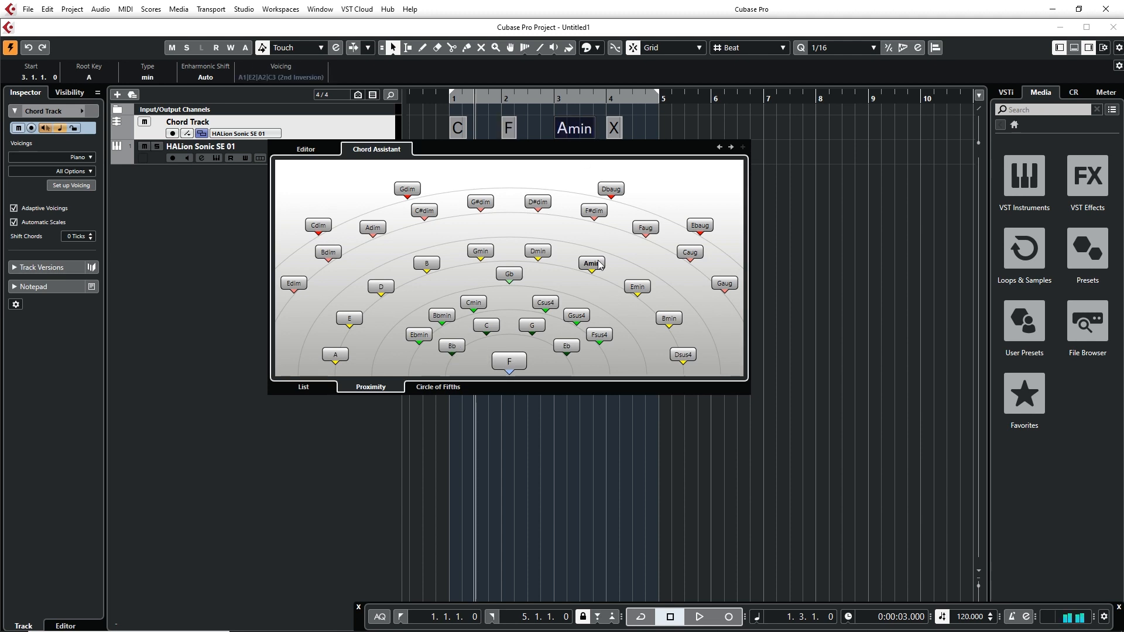
left_click(731, 149)
left_click(559, 280)
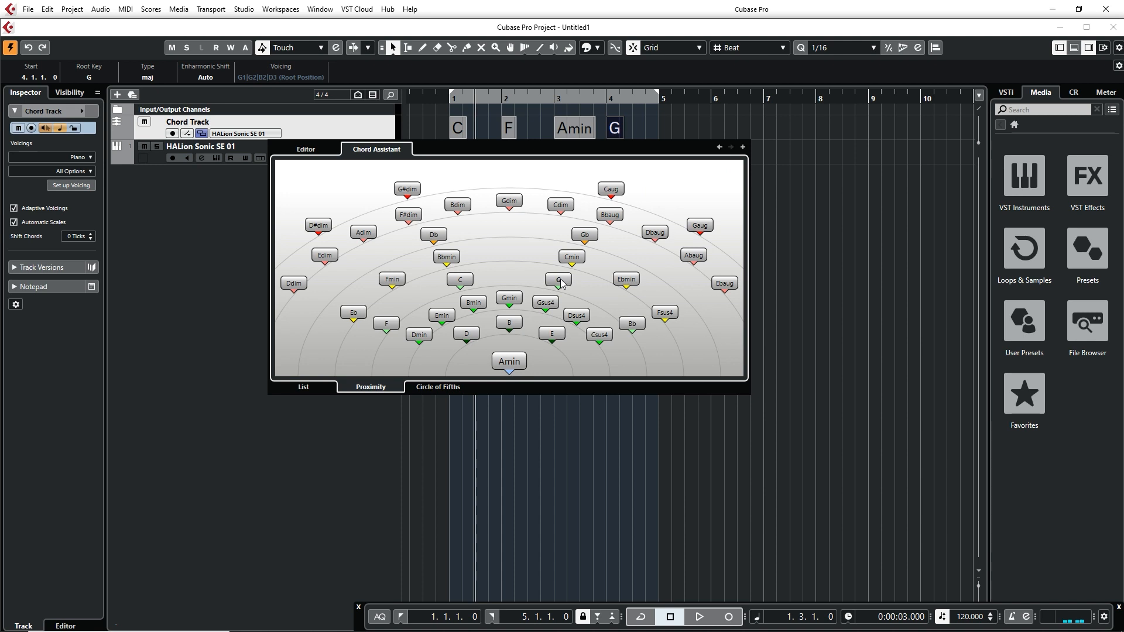
left_click(441, 99)
key("space")
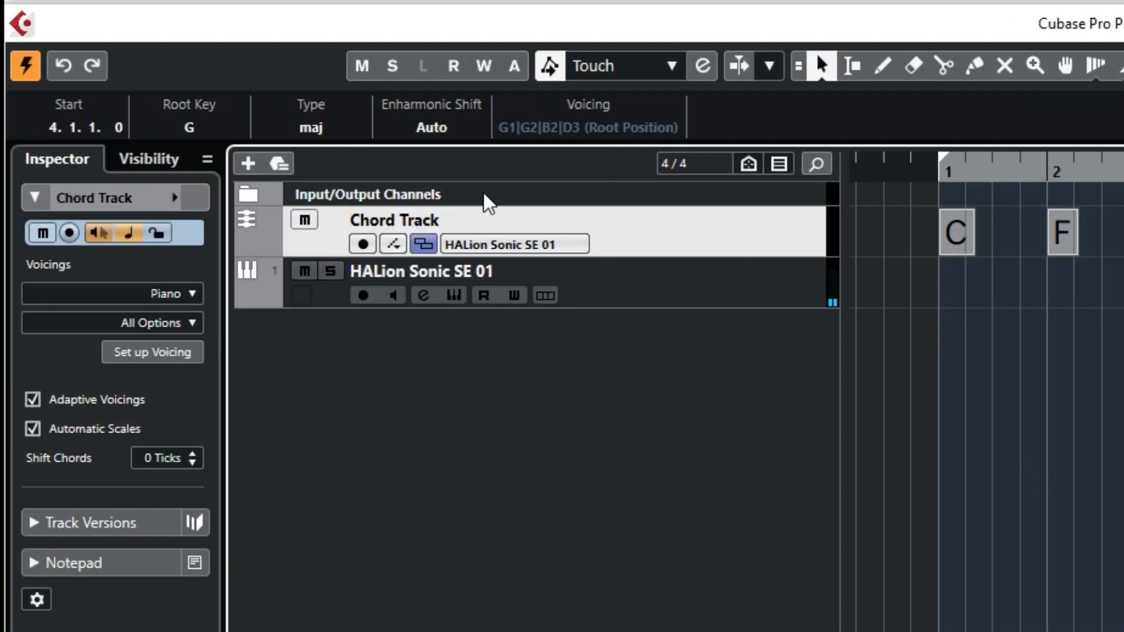
Keep the chord track's voicing library on Piano, set its voicing style to Pop 1, and play back the progression
left_click(193, 298)
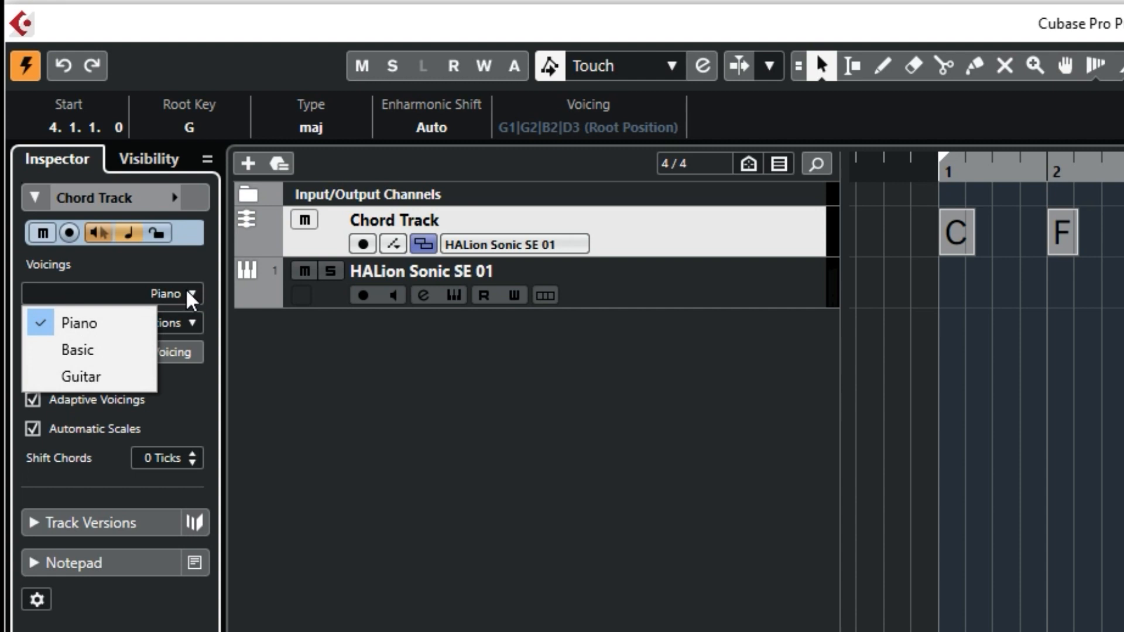
left_click(192, 294)
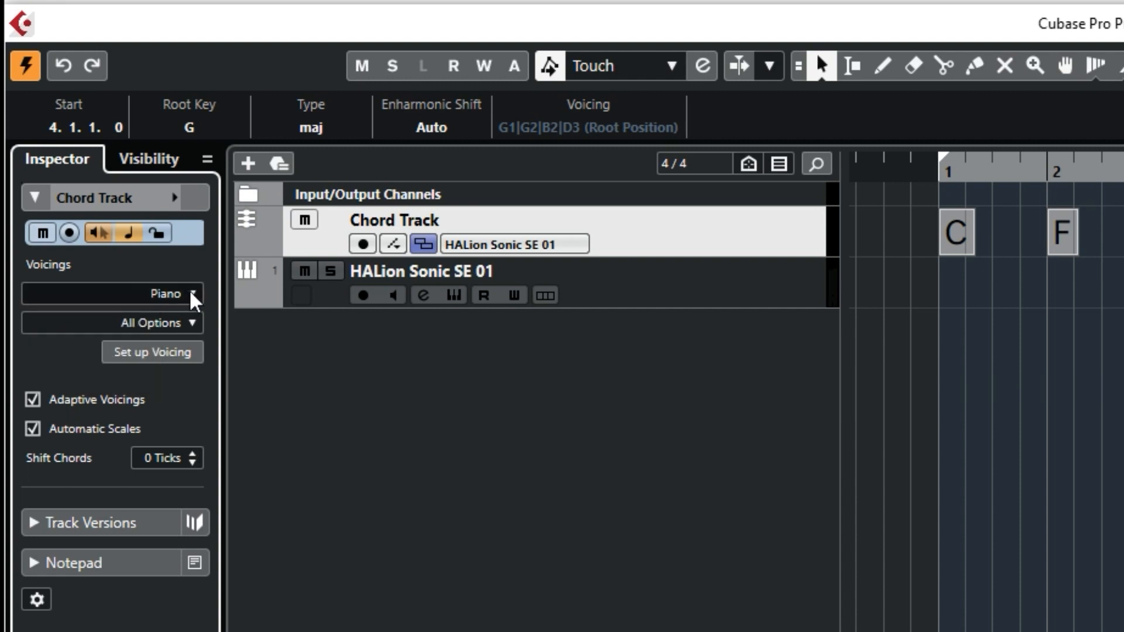
left_click(193, 324)
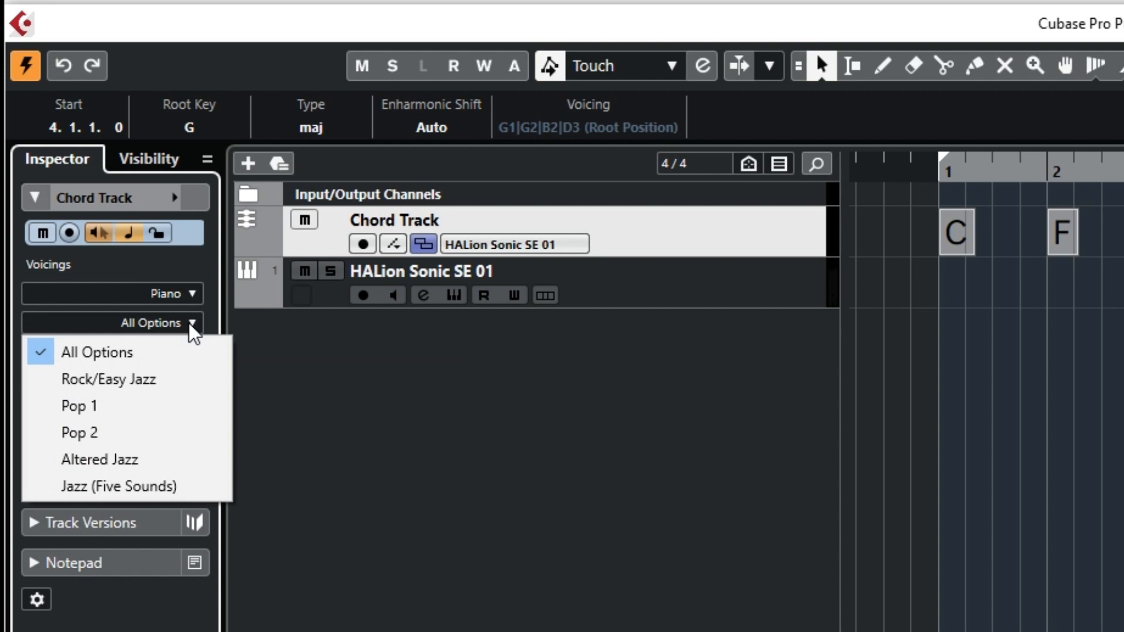
left_click(130, 405)
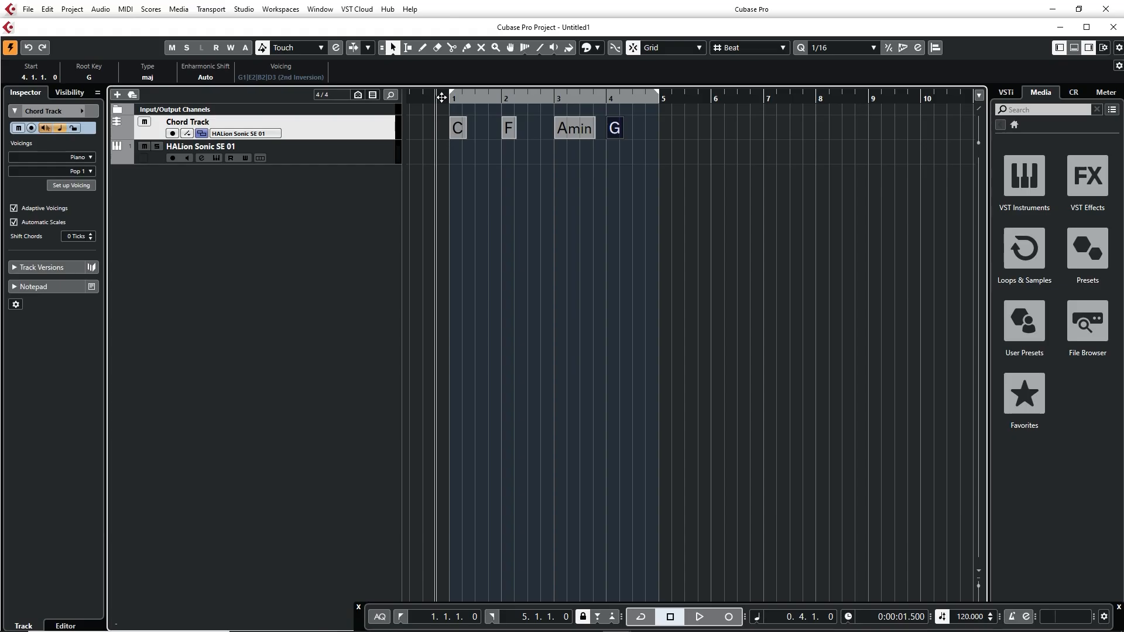
double_click(929, 173)
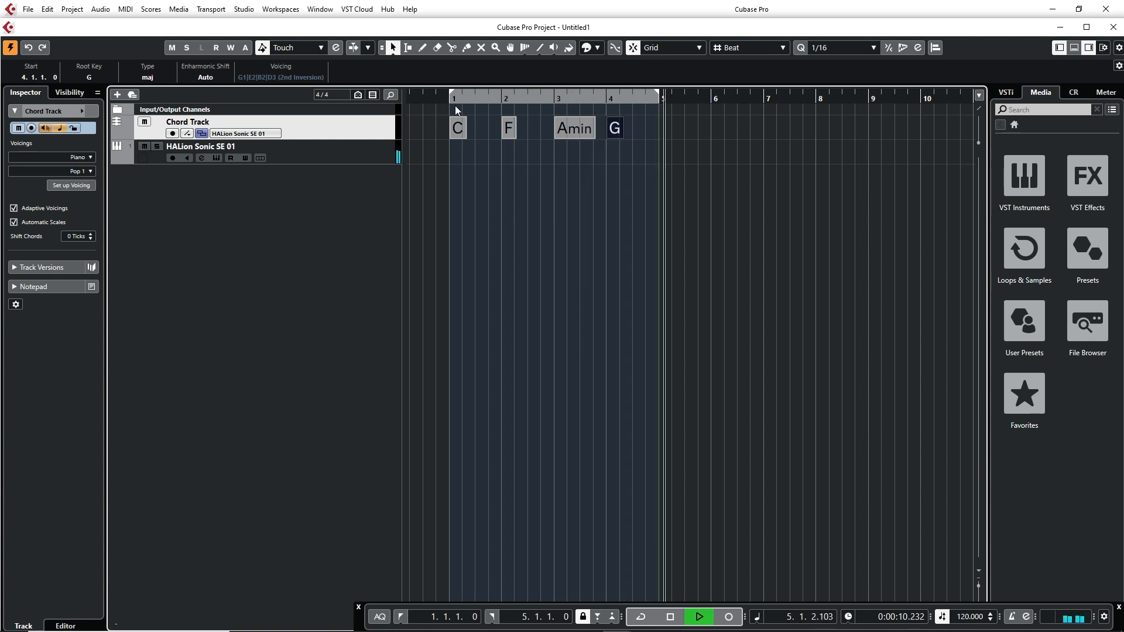
key("space")
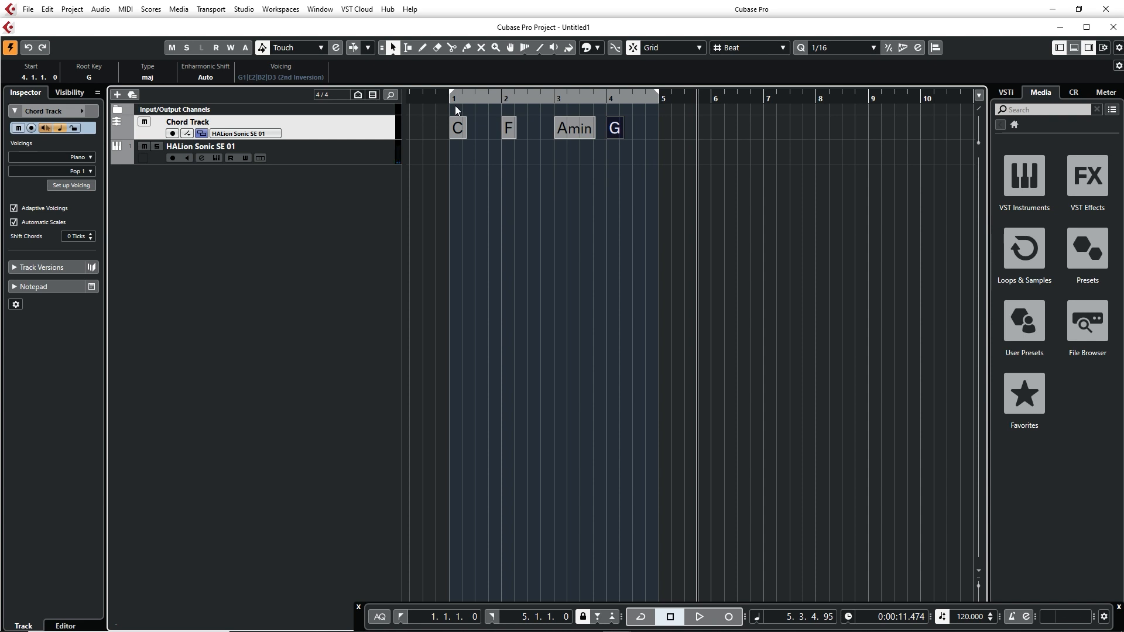
Select all four chord events and place them on the HALion Sonic SE 01 track as MIDI parts
left_click(453, 106)
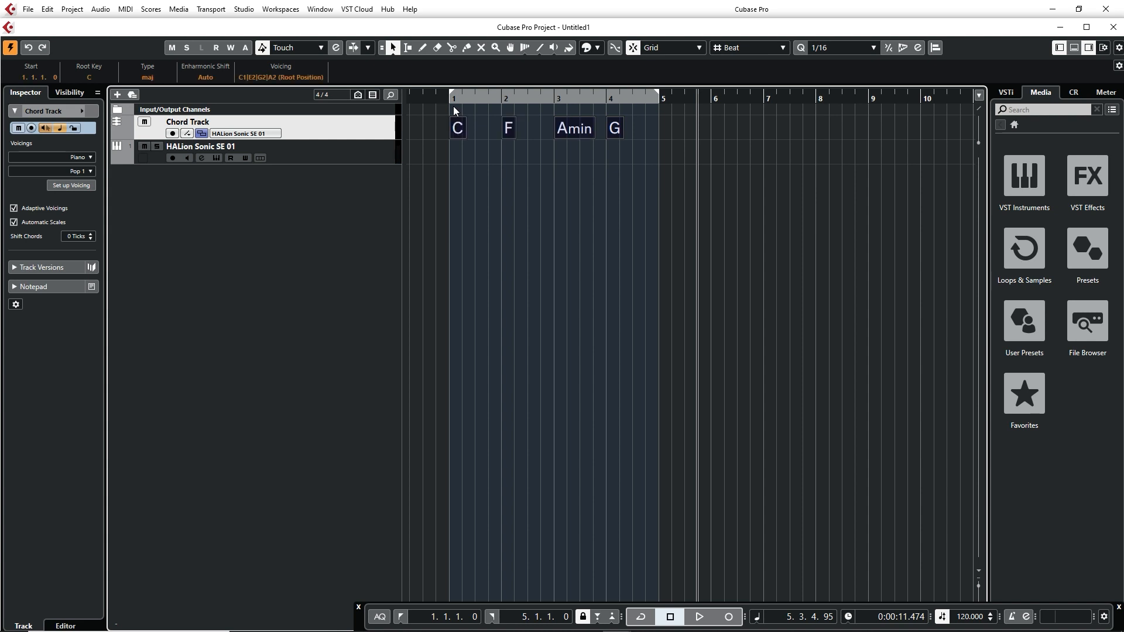
left_click_drag(457, 127, 459, 150)
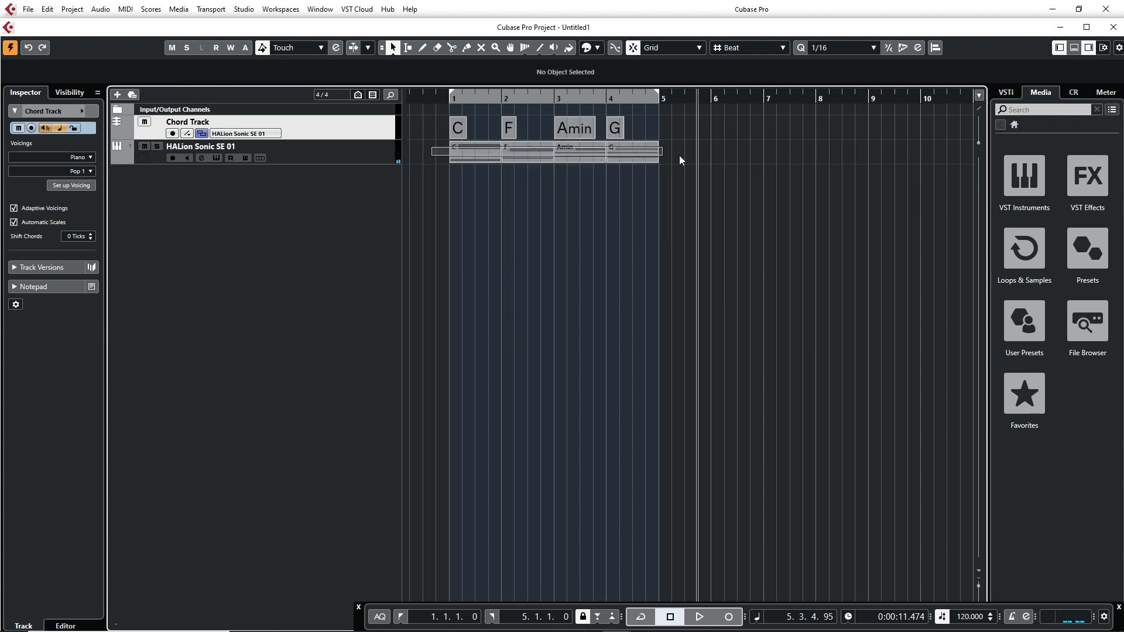
Examine the notes of the four chord MIDI parts in the Key Editor
left_click(480, 155)
double_click(472, 153)
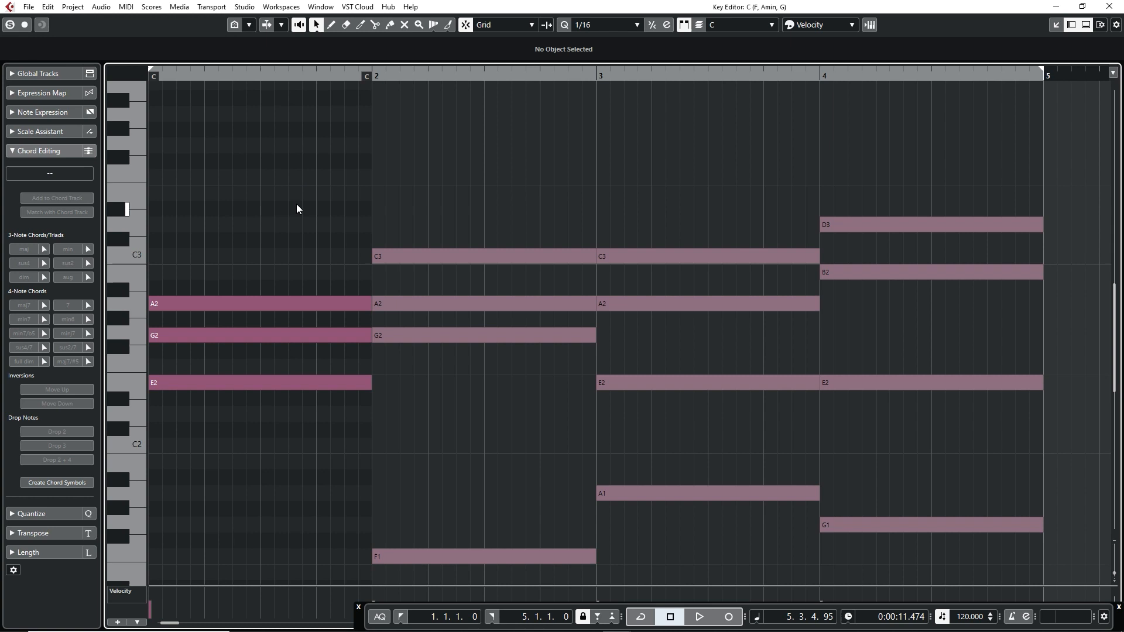
key("Escape")
Mute the chord track and replace the HALion Sonic SE 01 track's instrument with Kontakt 5
left_click(145, 122)
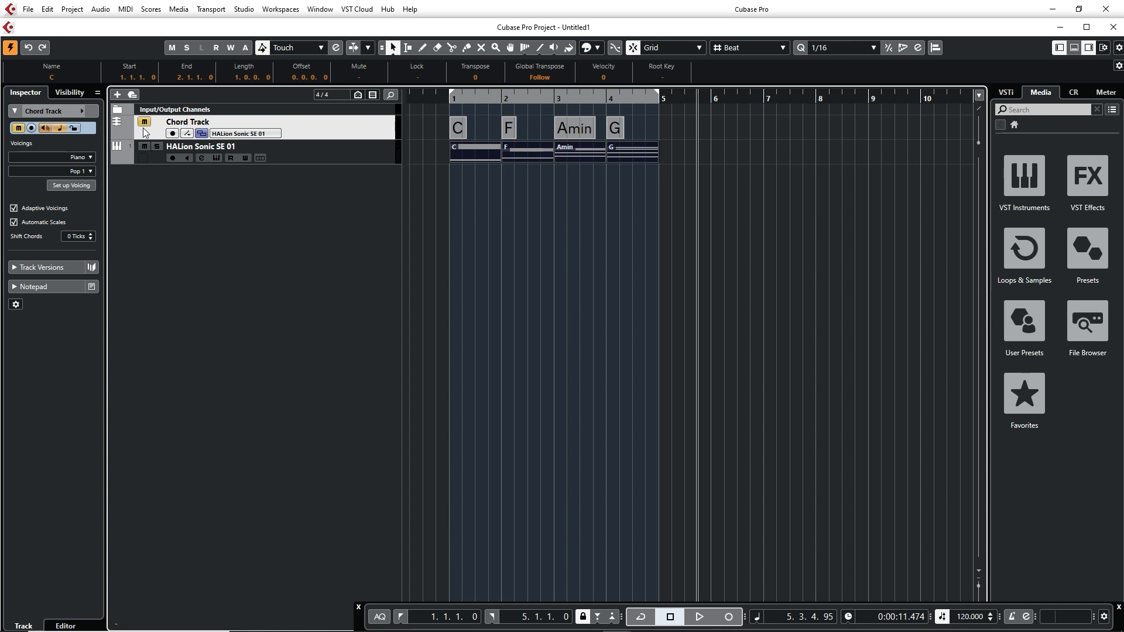
left_click(307, 158)
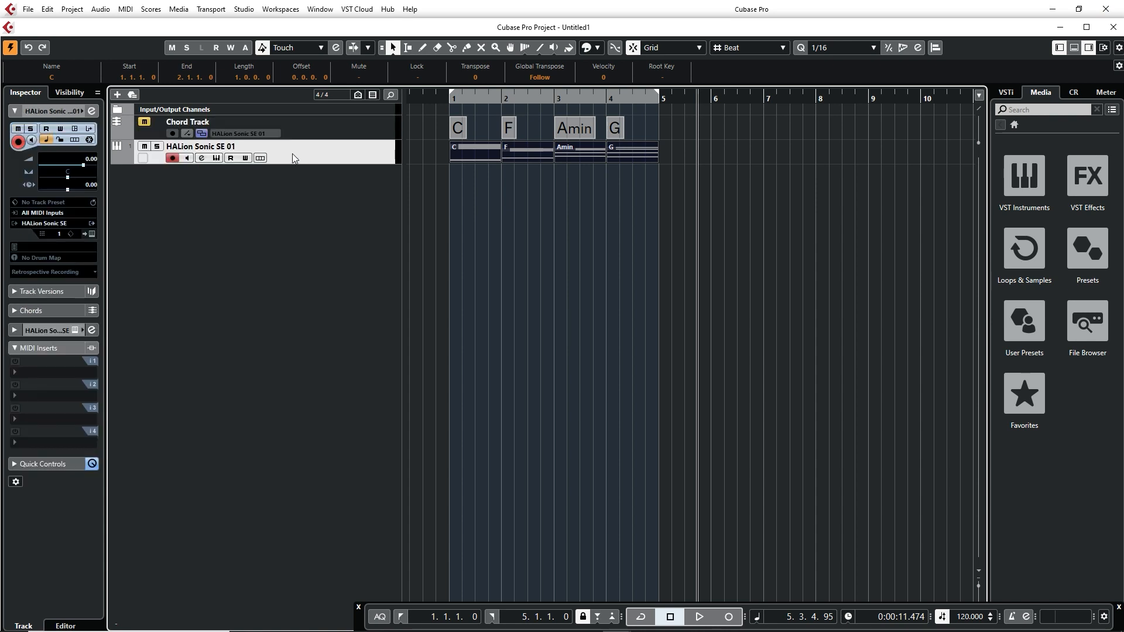
left_click(48, 225)
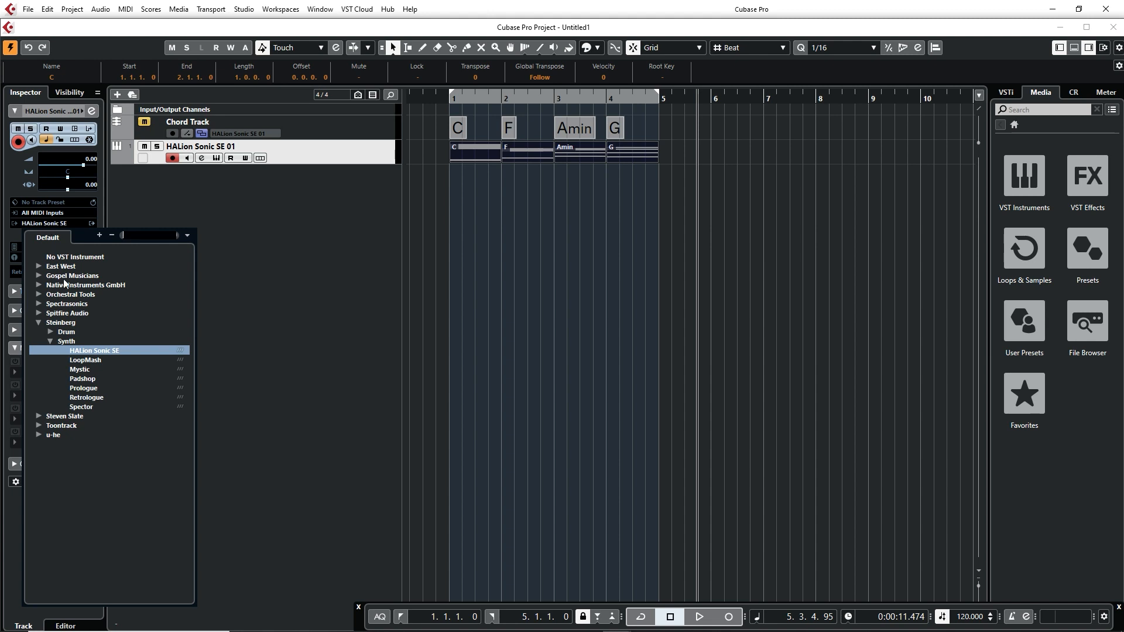
left_click(38, 285)
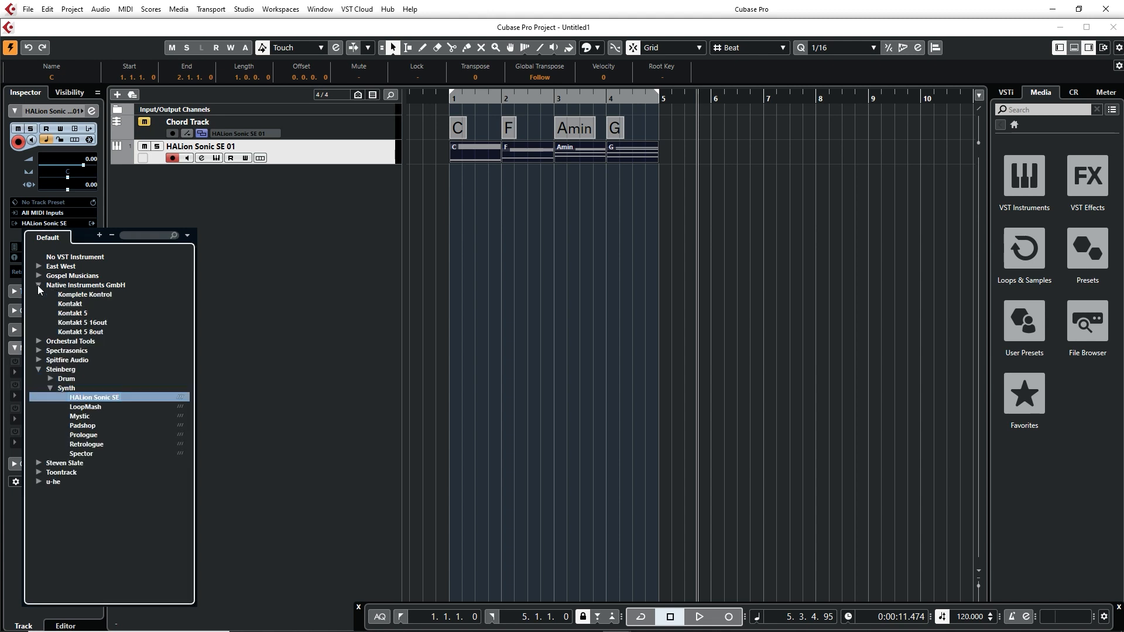
left_click(73, 314)
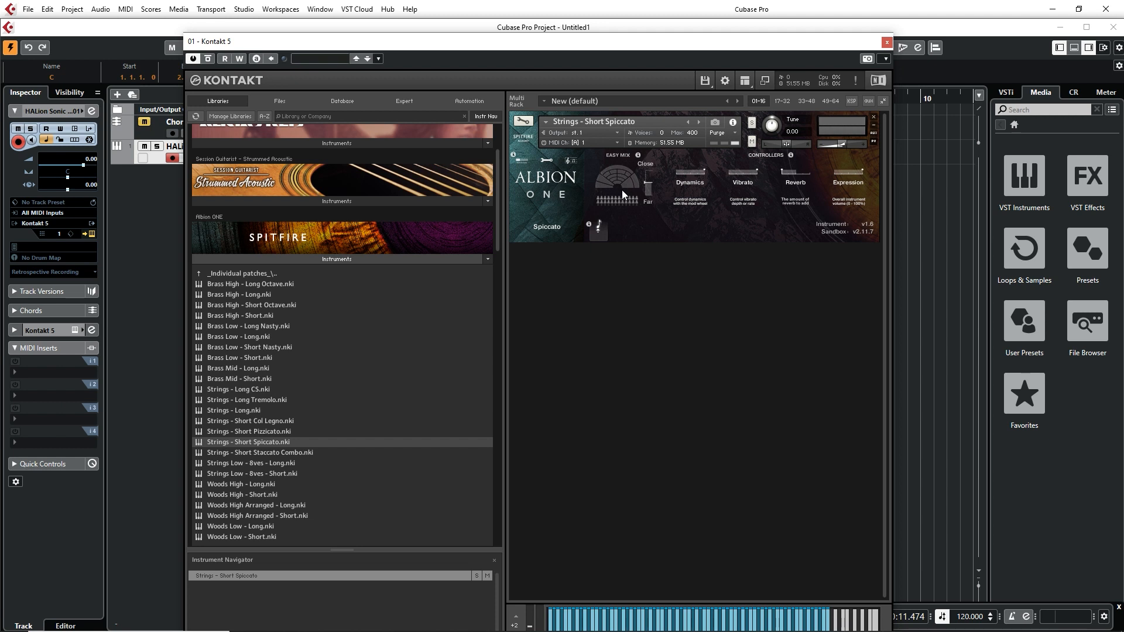
left_click(887, 42)
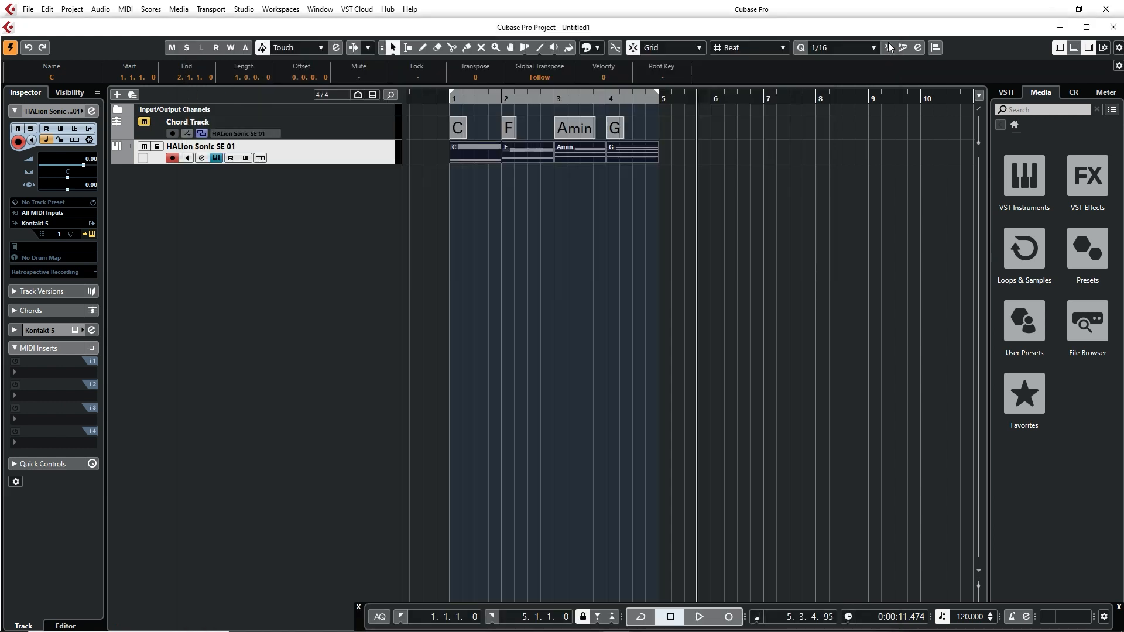
Add the Arpache SX arpeggiator to the instrument track's first MIDI insert slot
left_click(40, 373)
left_click(52, 414)
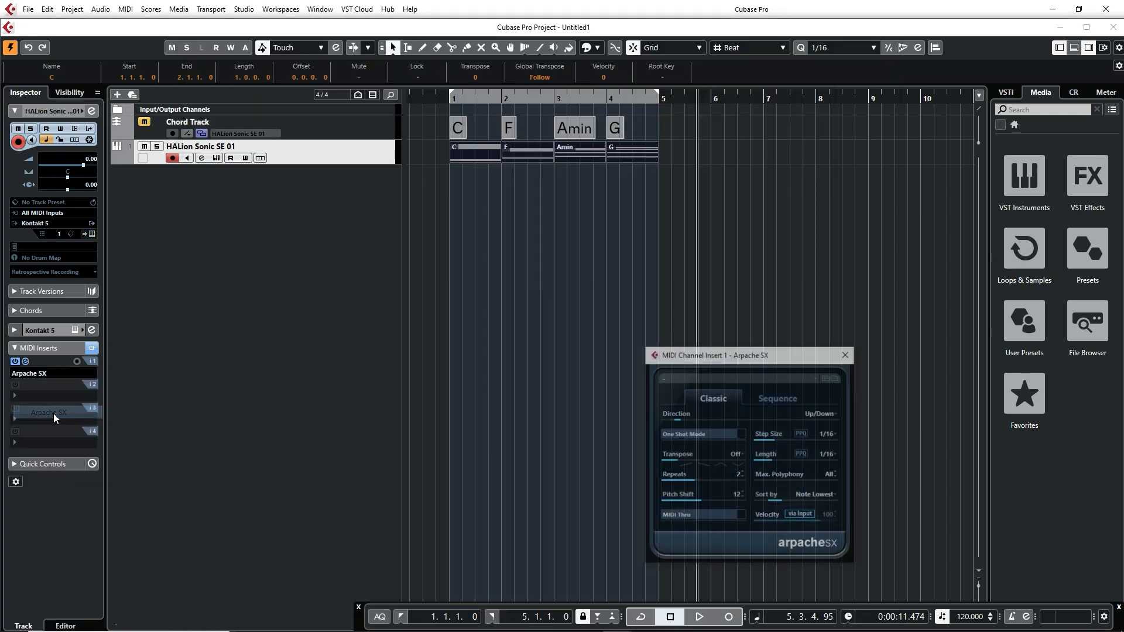
Load the Fat Arp preset in the Arpache SX arpeggiator
left_click_drag(785, 361, 601, 305)
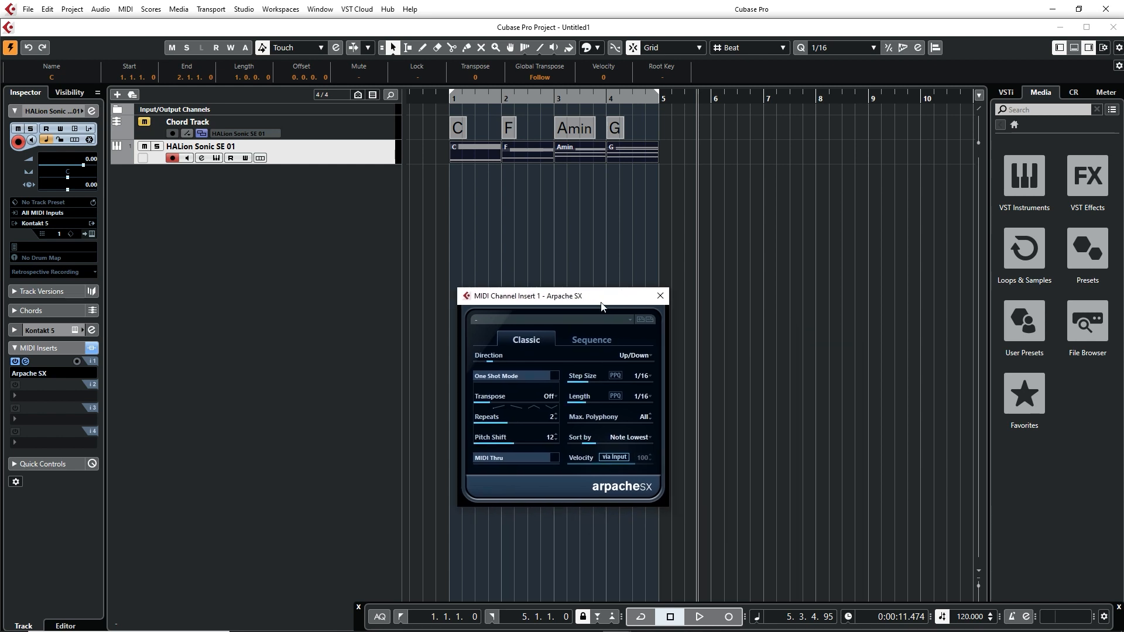
left_click(630, 321)
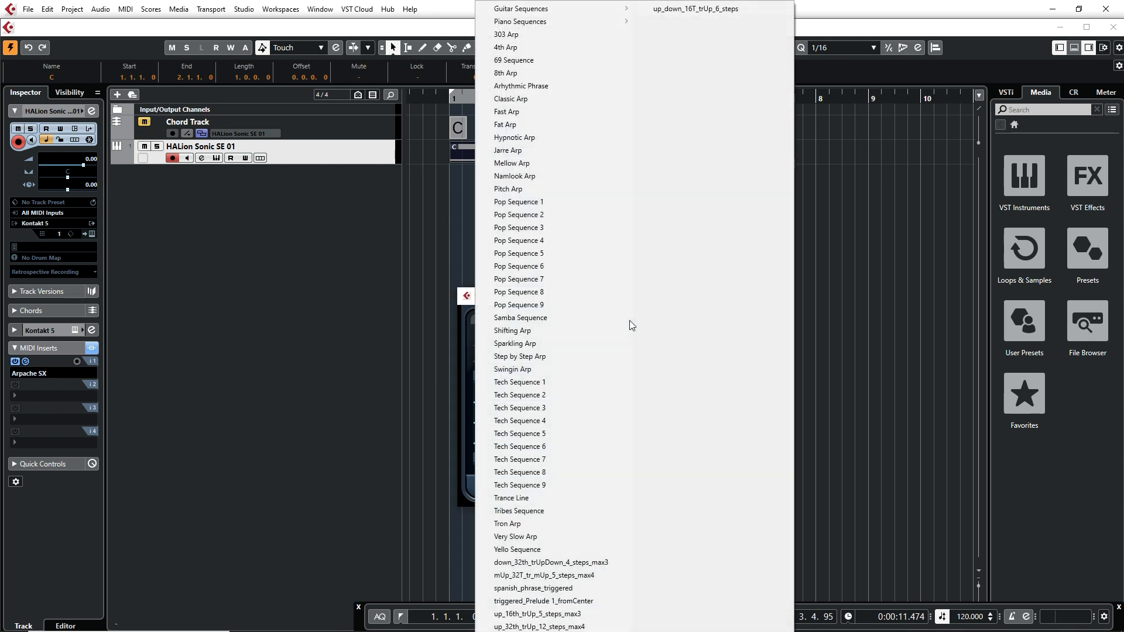
left_click(514, 124)
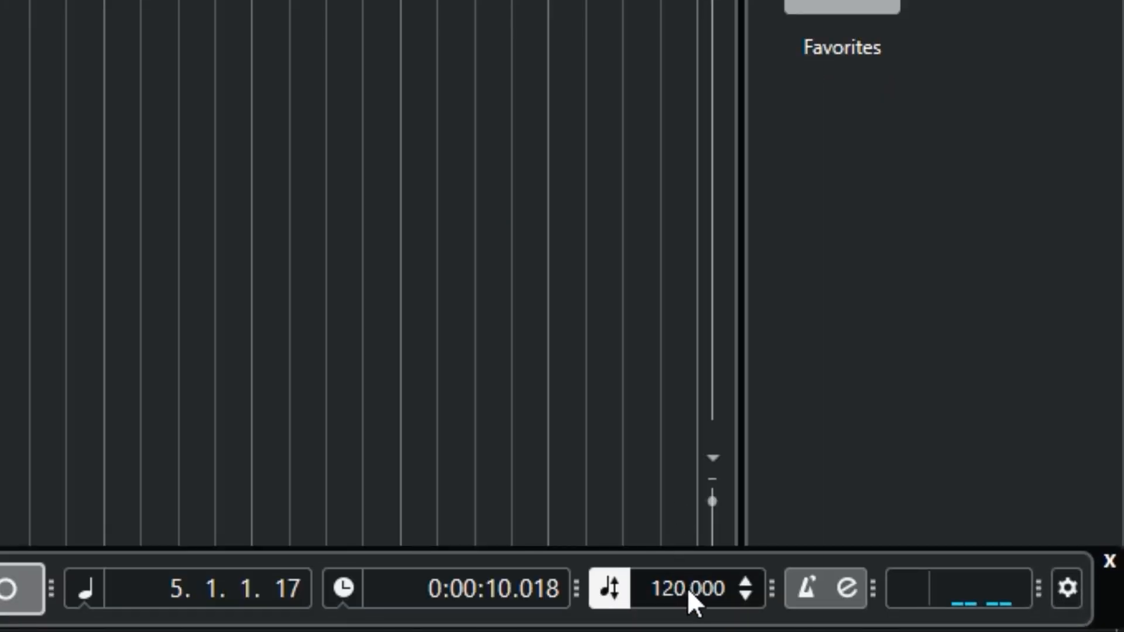
Set the project tempo to 80 BPM
left_click(972, 615)
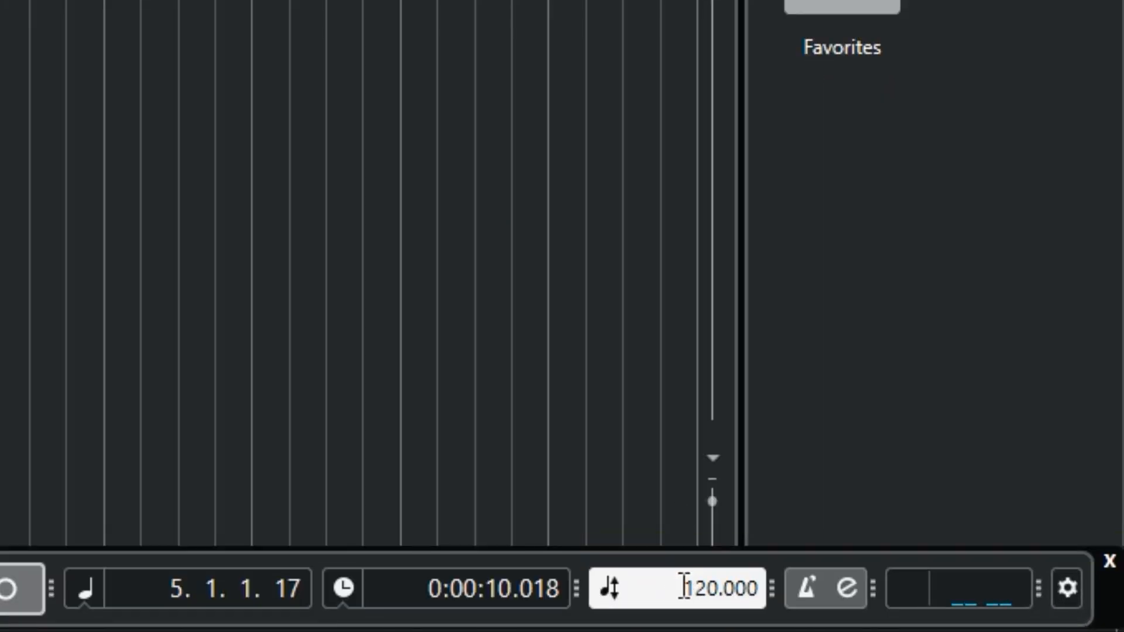
left_click_drag(685, 587, 793, 585)
type("80")
key("Return")
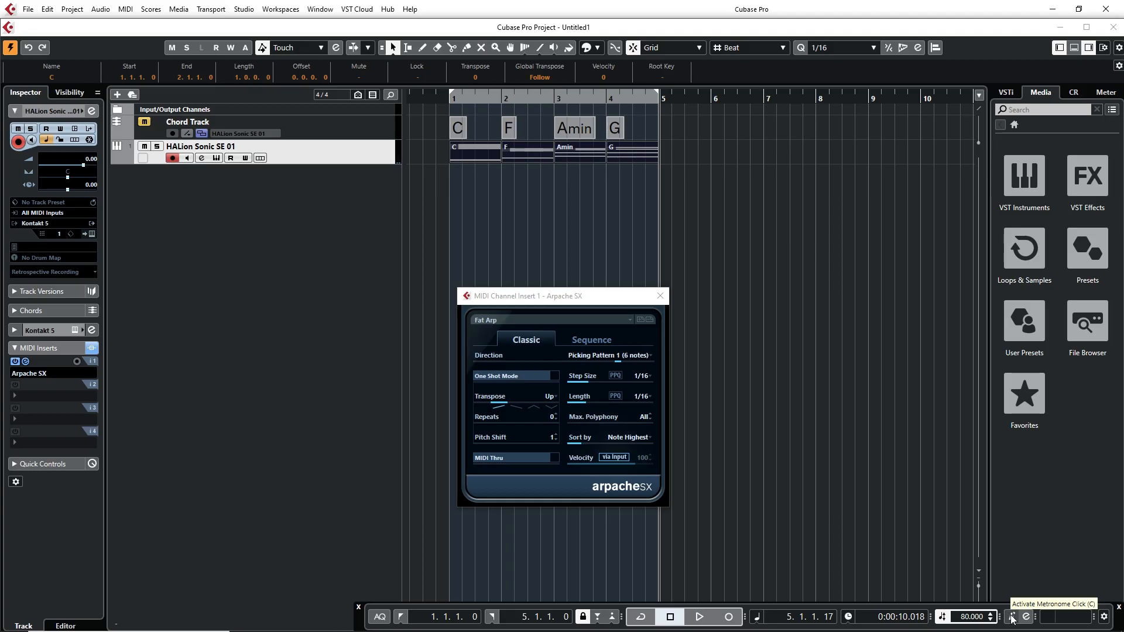
Play the arpeggiated chord progression from the beginning of the project and stop after the last chord
left_click(444, 99)
key("space")
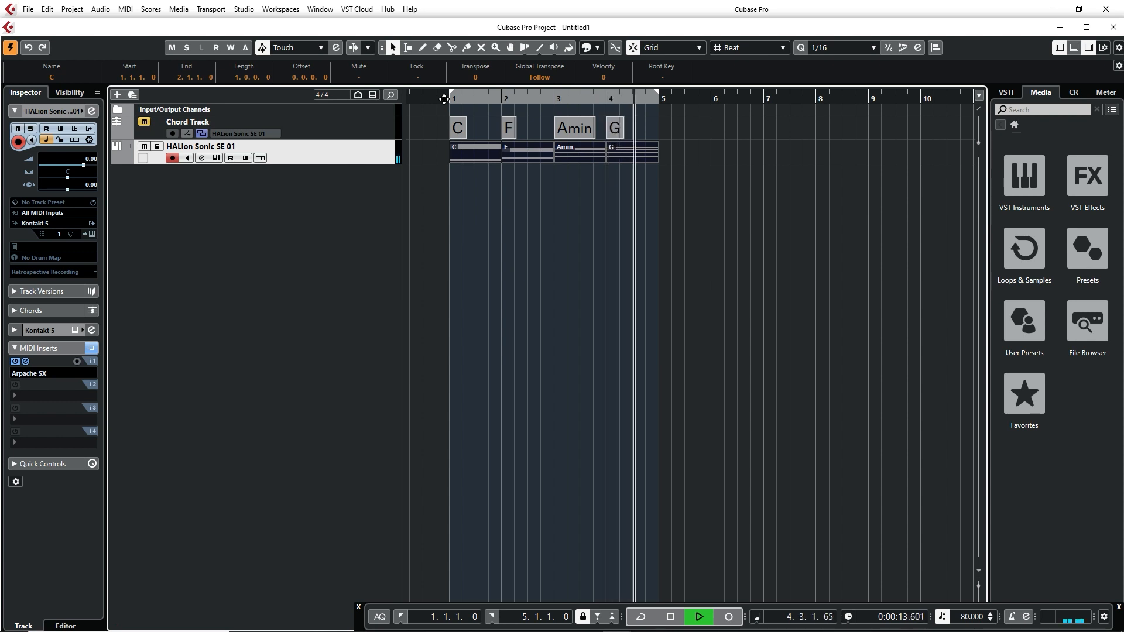
key("space")
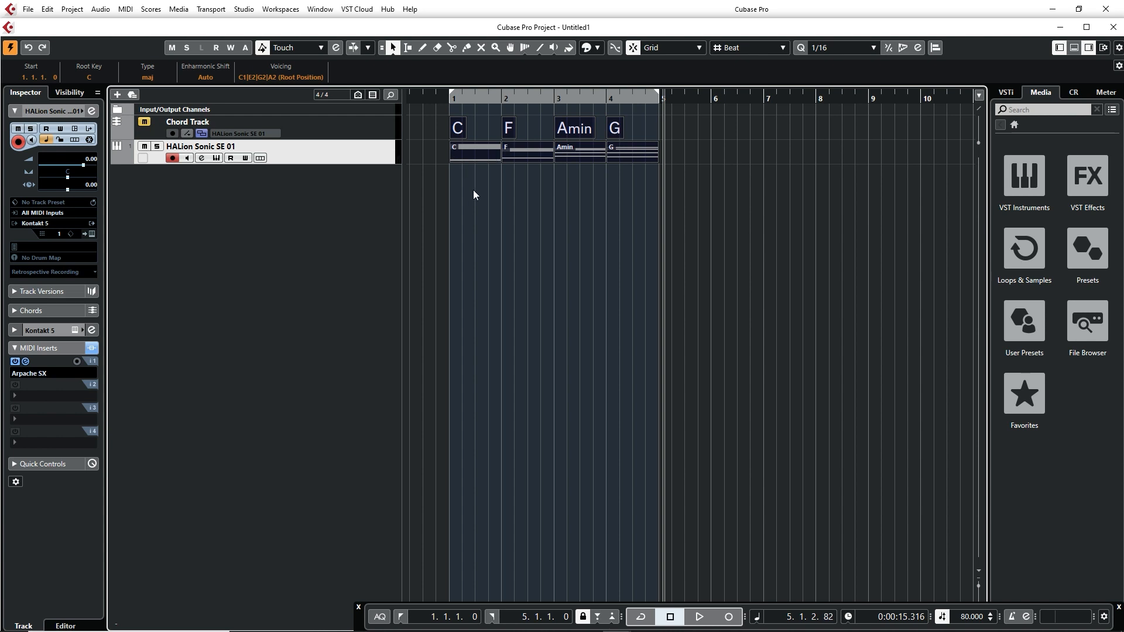
Activate the cycle over bars 1 to 5 and merge the MIDI in the loop with Include Inserts and Erase Destination enabled
left_click(644, 617)
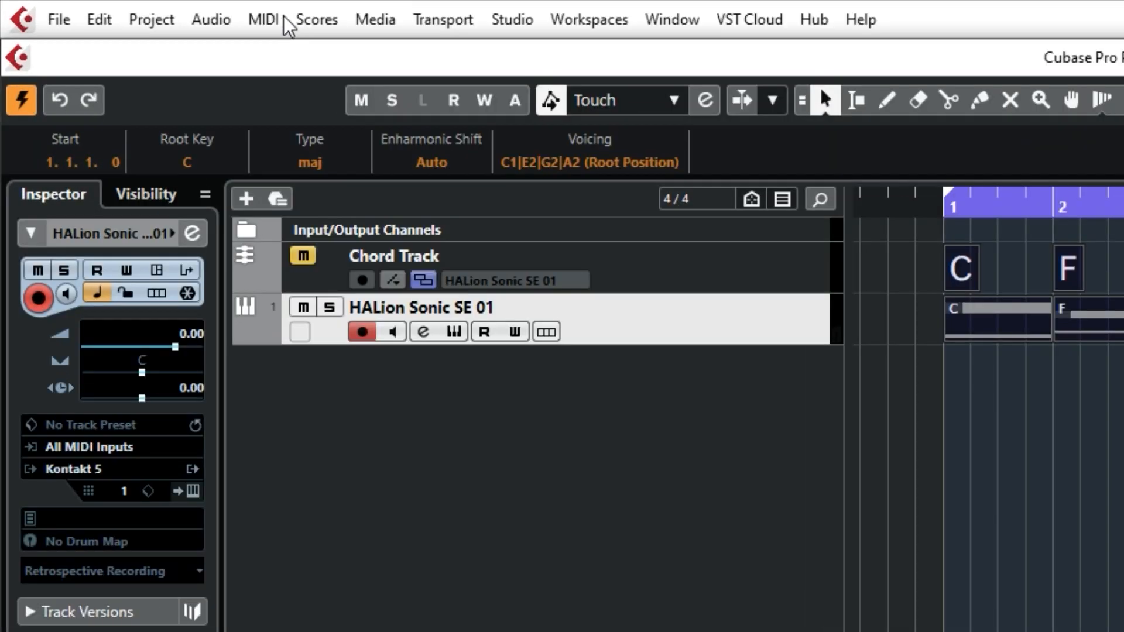
left_click(130, 11)
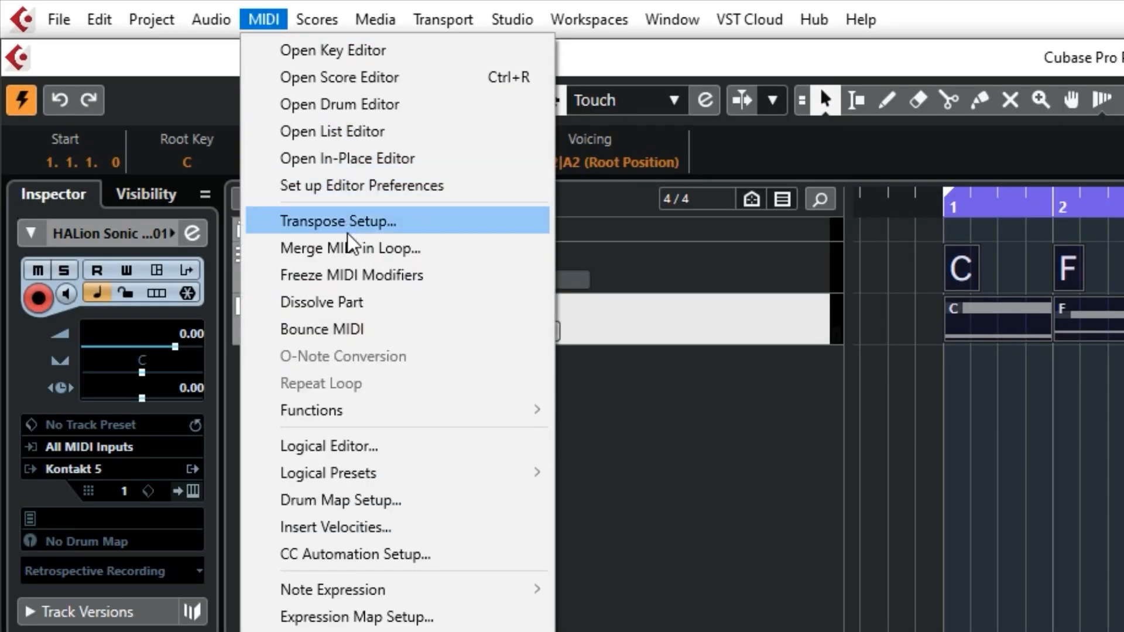
left_click(354, 248)
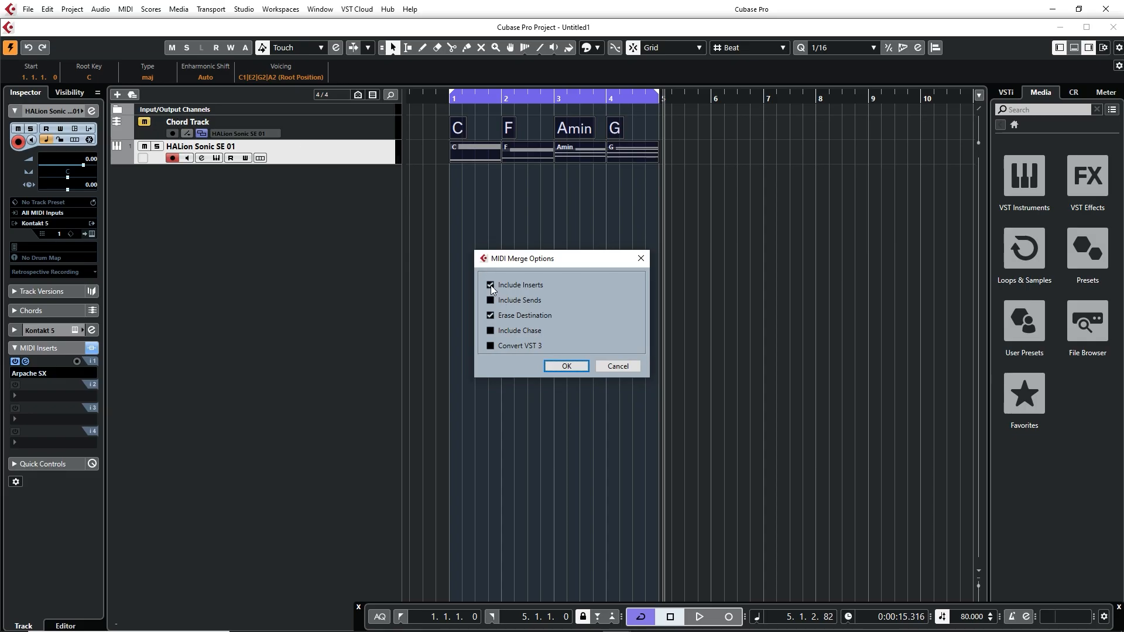
left_click(565, 365)
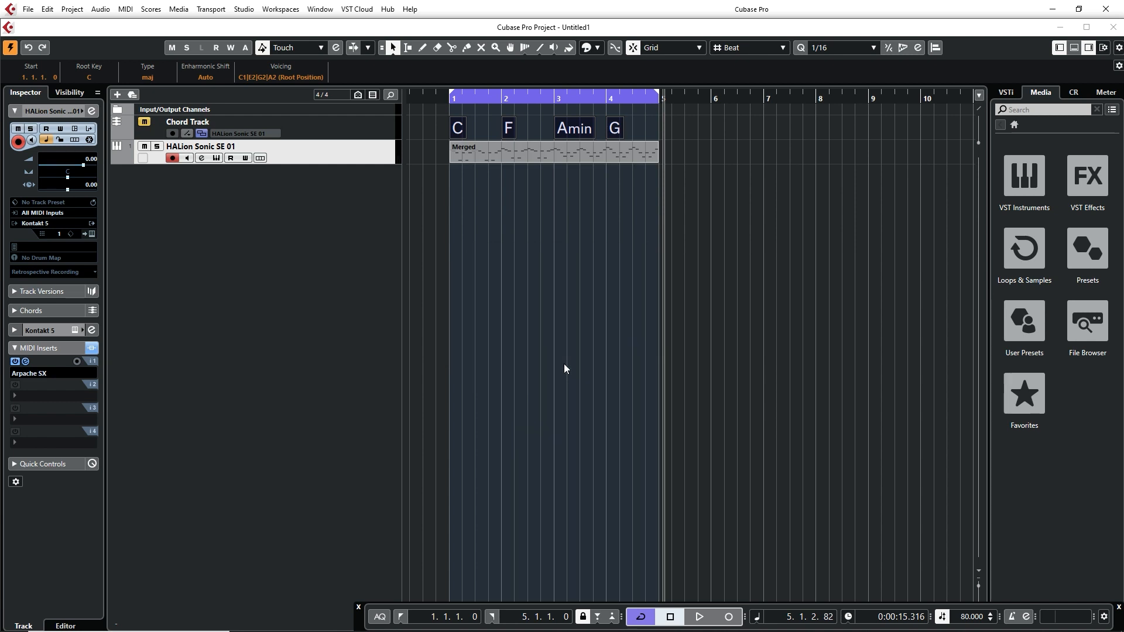